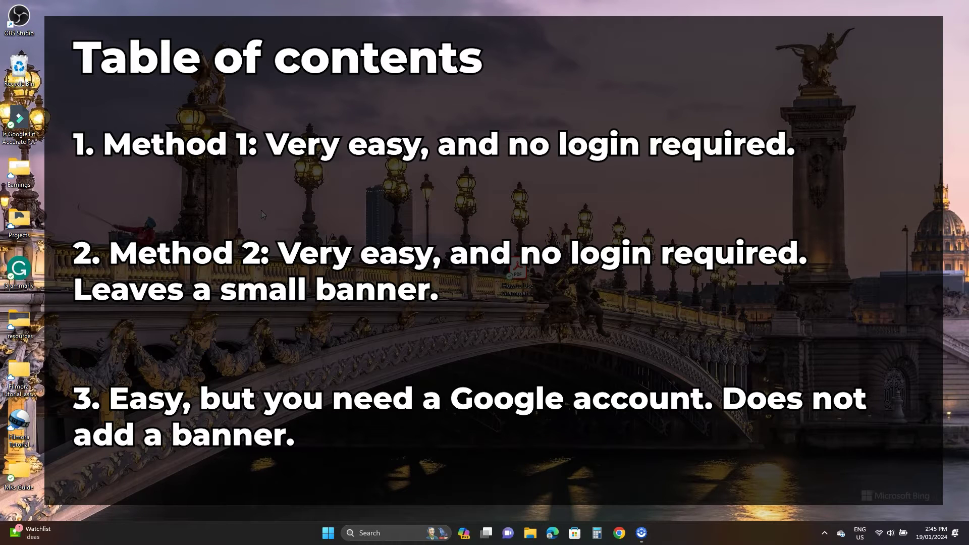
Open the 'How to Use Grammarly Desktop Editor' PDF from the desktop in Acrobat Reader and scroll through its text
left_click(261, 212)
left_click(524, 281)
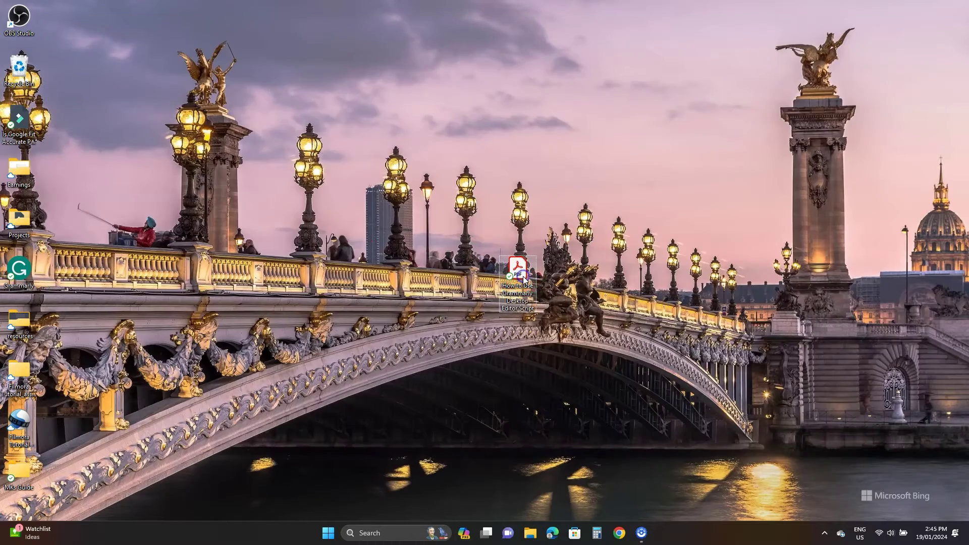
double_click(524, 280)
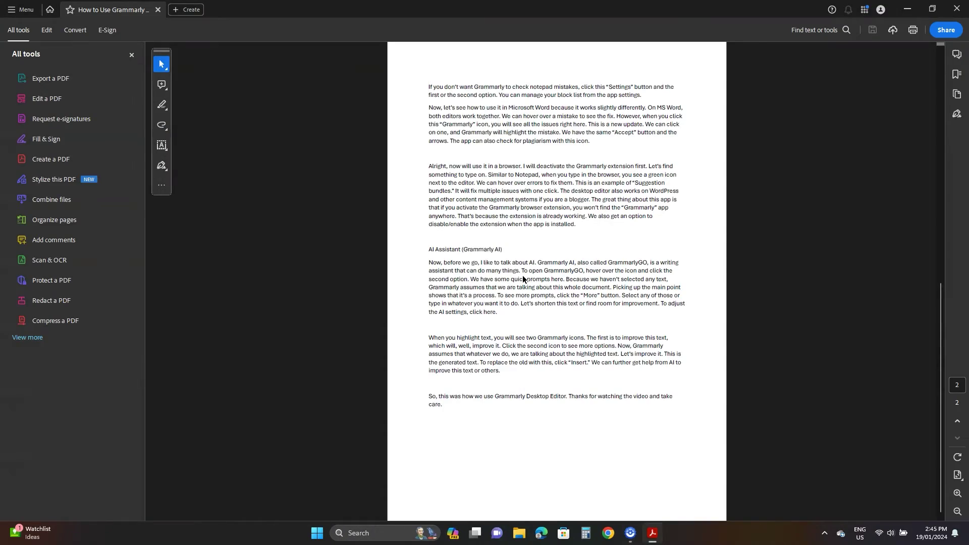
scroll(522, 279, "up", 3)
scroll(522, 279, "up", 15)
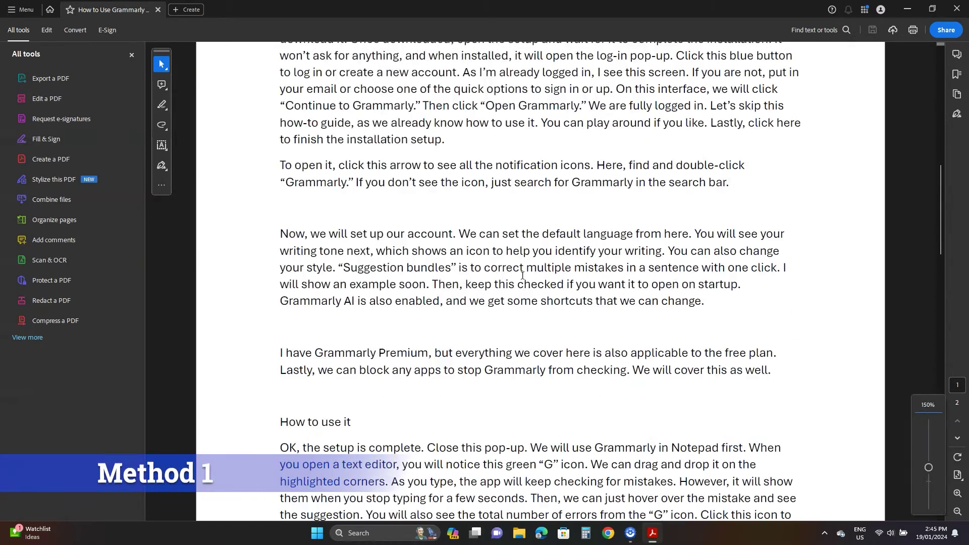
scroll(522, 278, "down", 17)
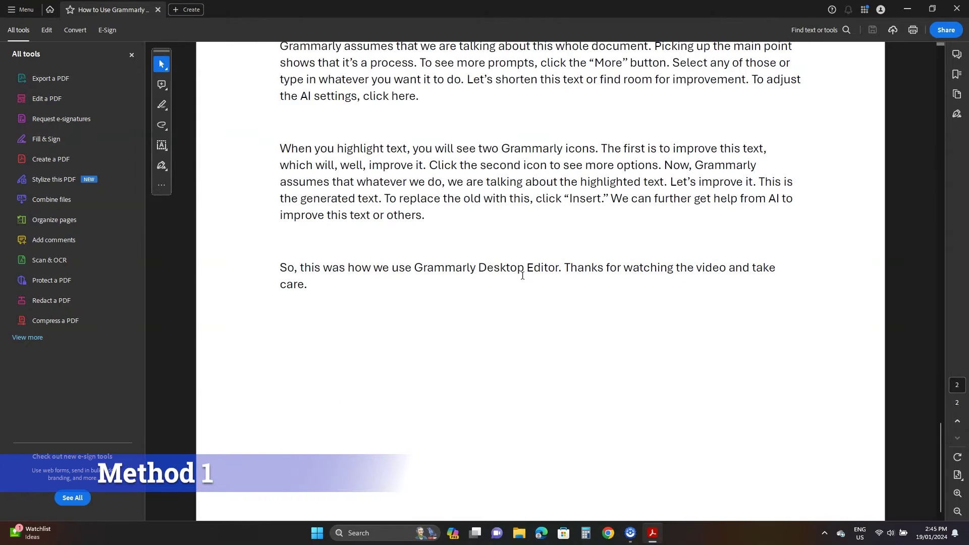
scroll(522, 274, "up", 17)
scroll(523, 276, "up", 3)
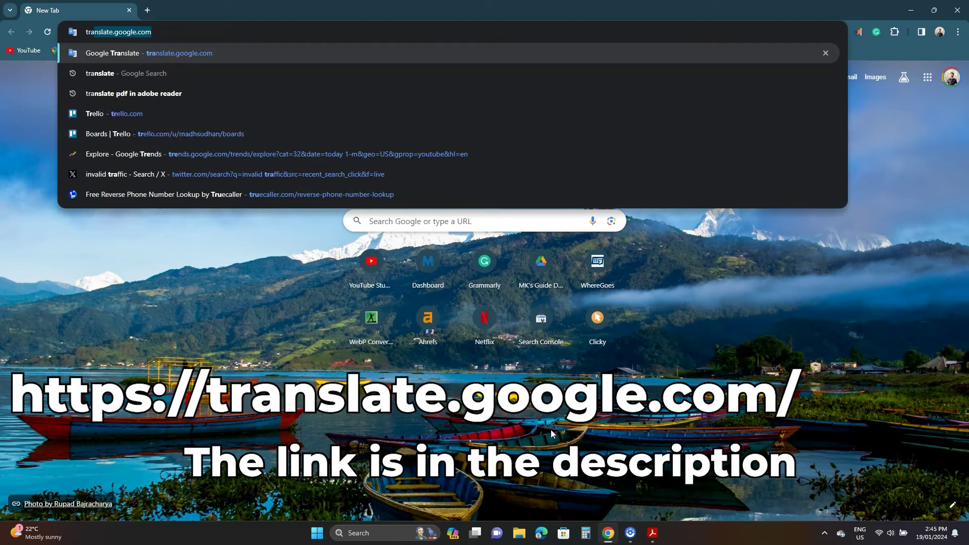
Go to translate.google.com in Chrome
type("an")
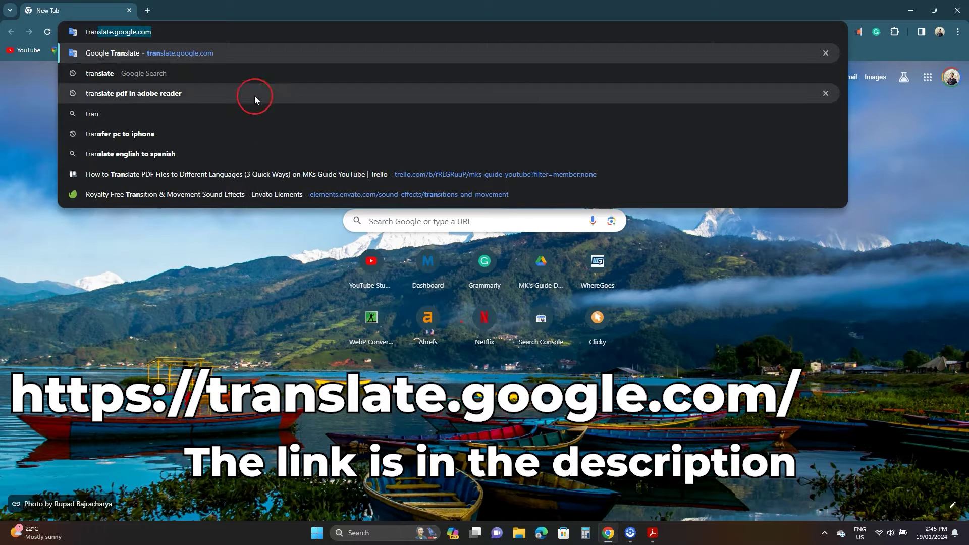
left_click(192, 36)
key("Return")
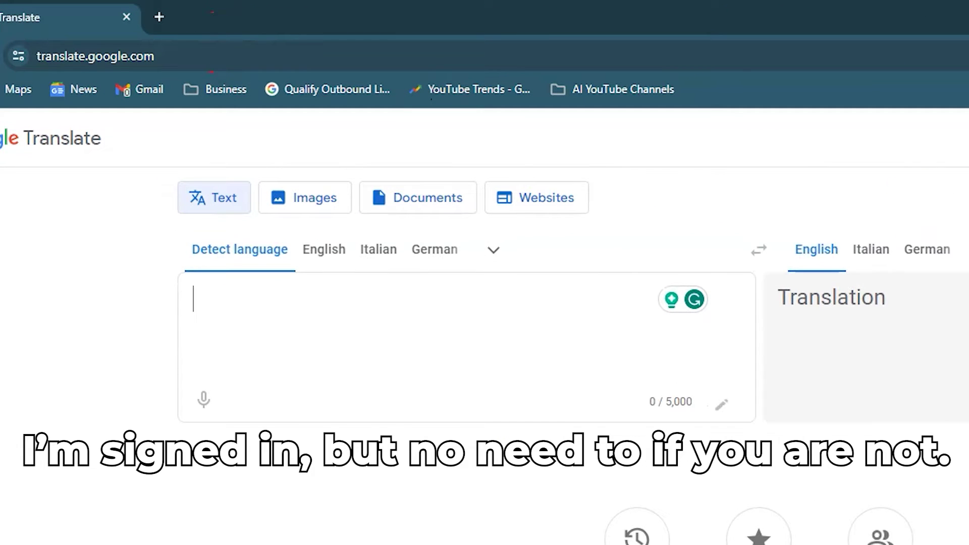
Upload How to Use Grammarly Desktop Editor Script.pdf from the Desktop in Documents mode
left_click(444, 205)
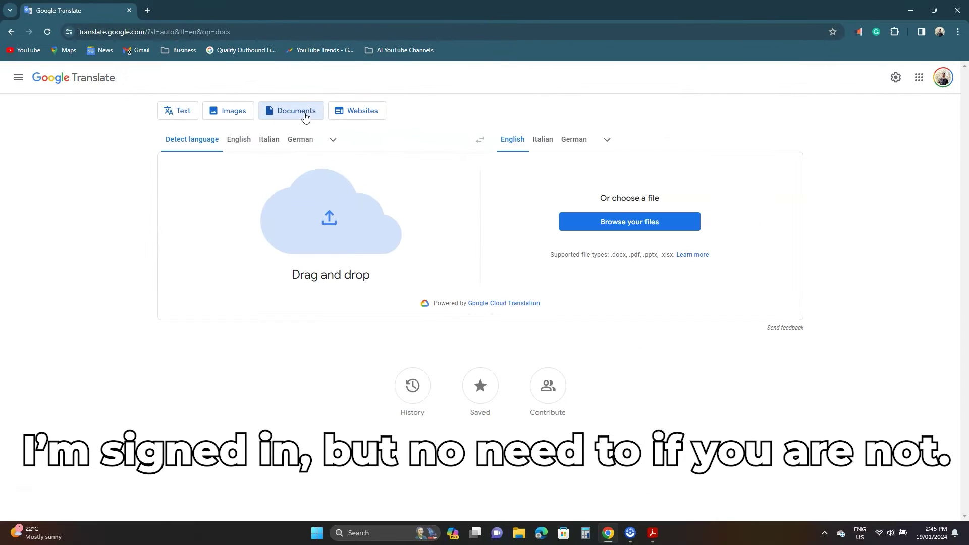
left_click(657, 227)
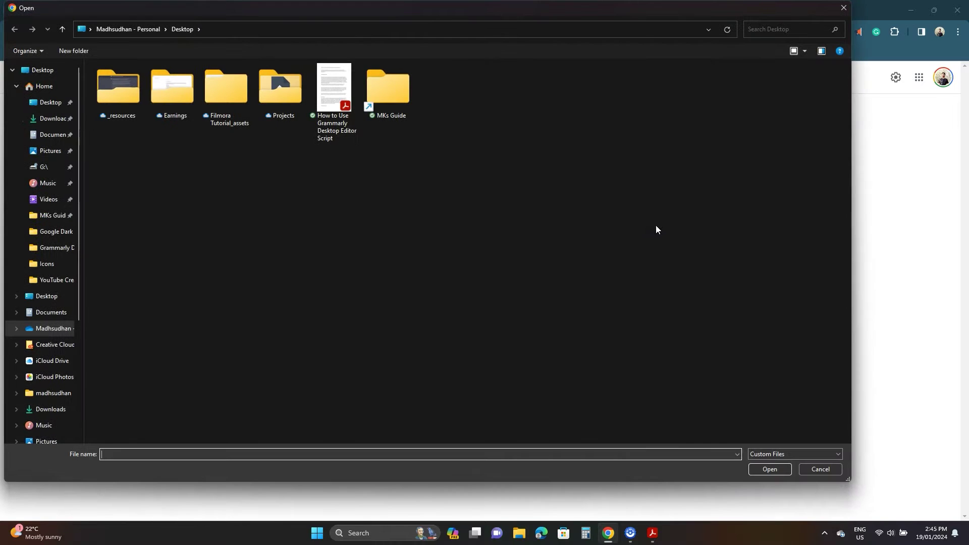
left_click(50, 102)
left_click(340, 116)
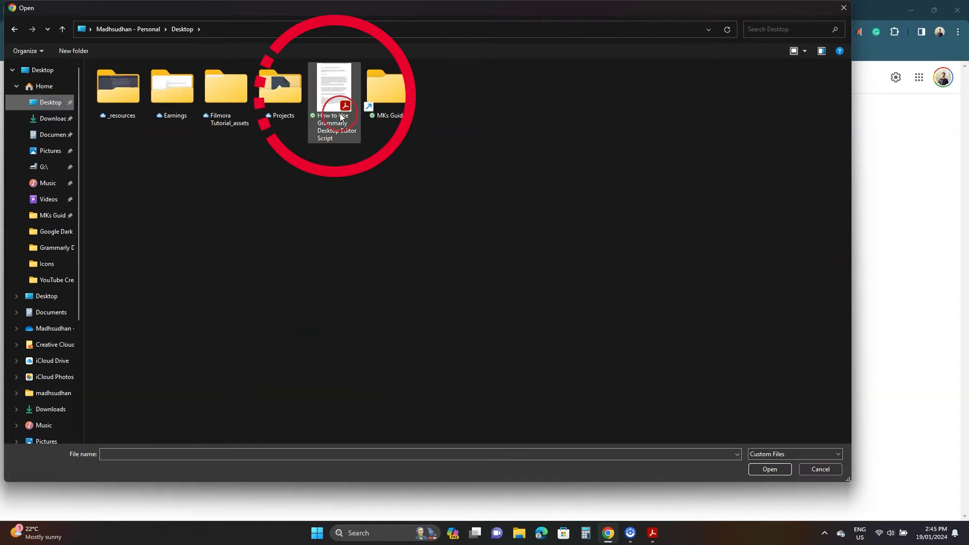
left_click(342, 101)
double_click(335, 96)
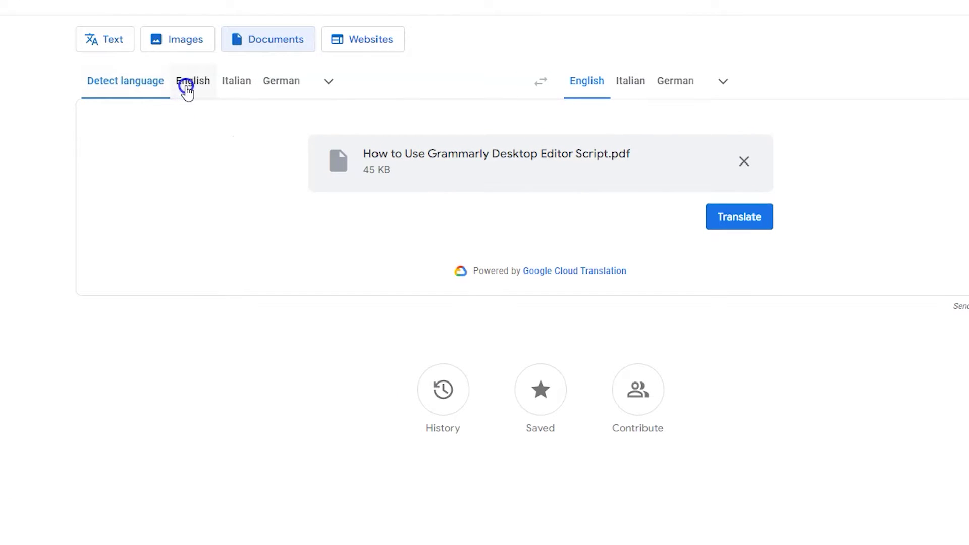
Choose French as the target language and translate the Grammarly script PDF
left_click(328, 82)
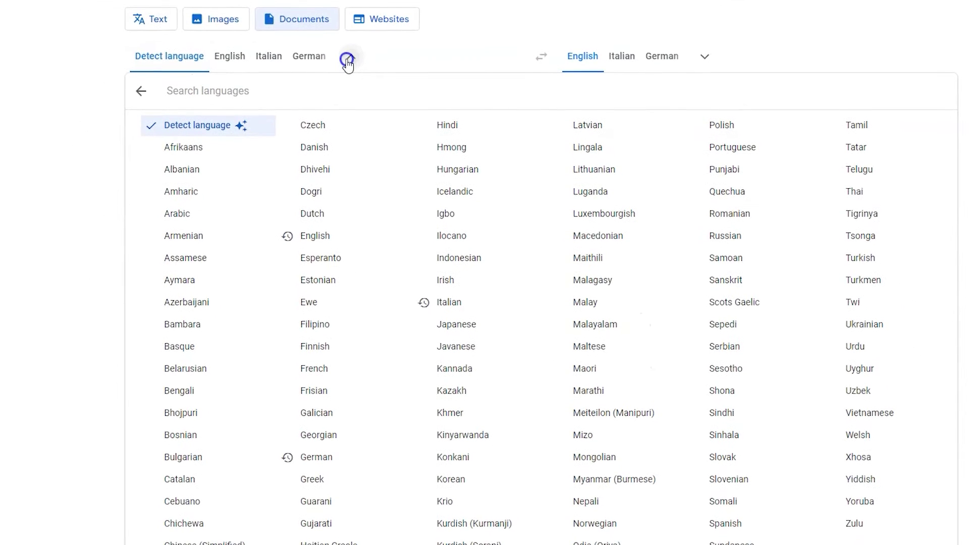
left_click(348, 59)
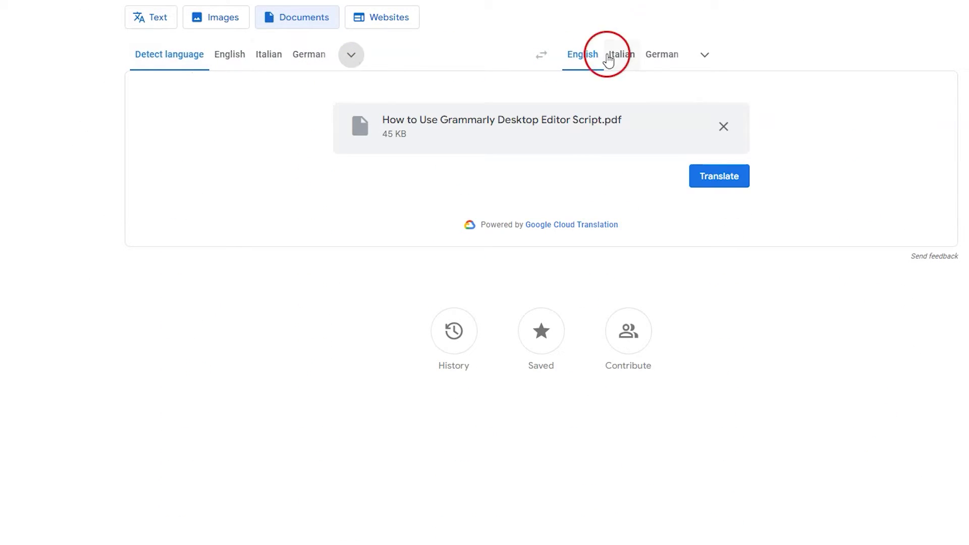
left_click(702, 65)
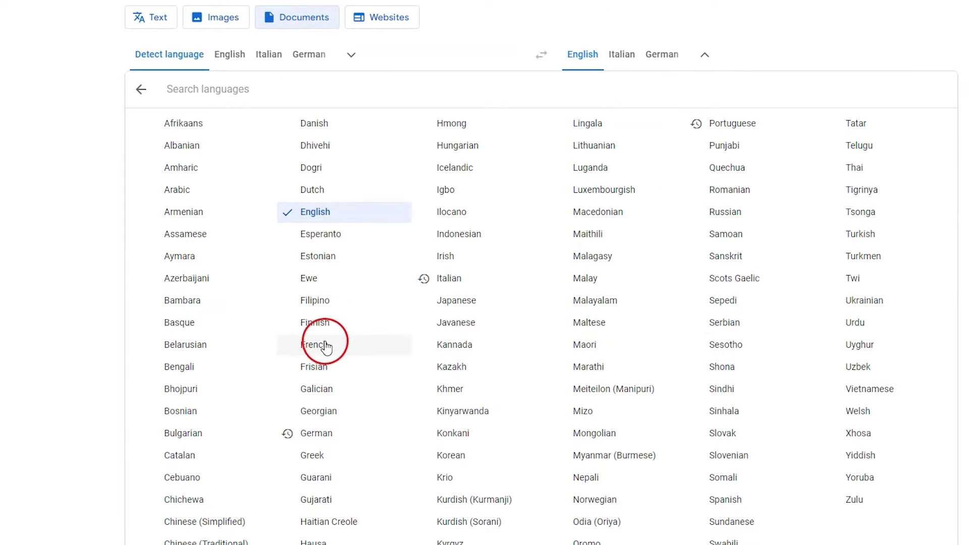
left_click(330, 348)
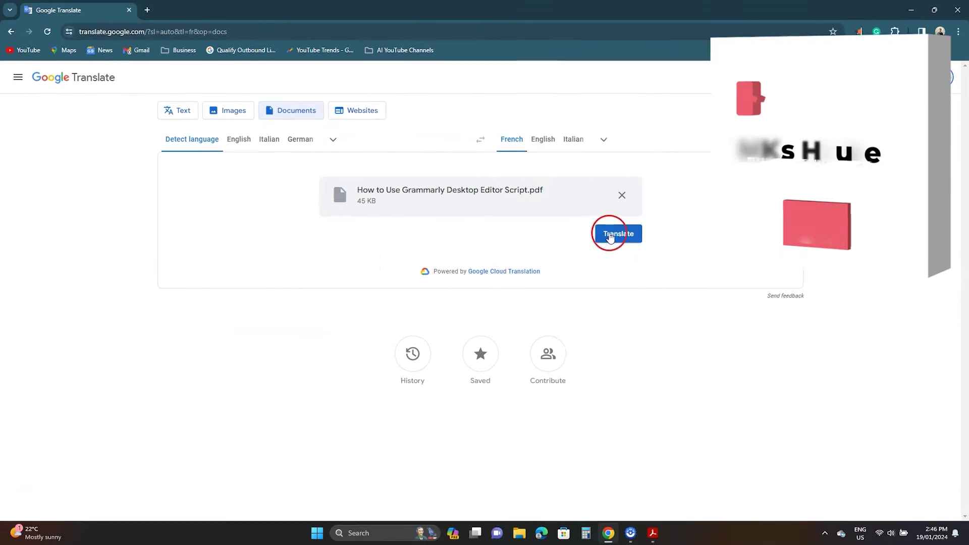
left_click(611, 234)
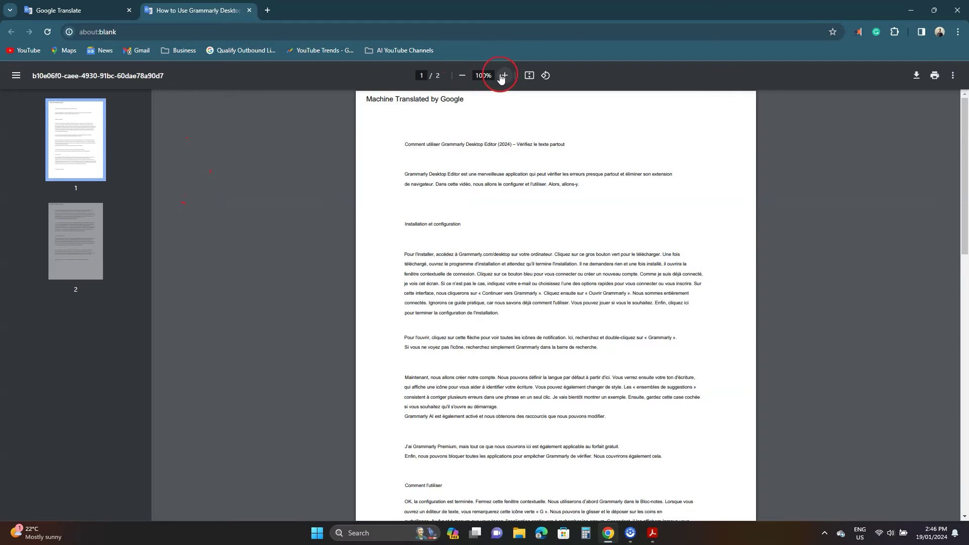
Read the French translation at 200% zoom, jumping to the document's end
left_click(503, 76)
left_click(502, 76)
key("End")
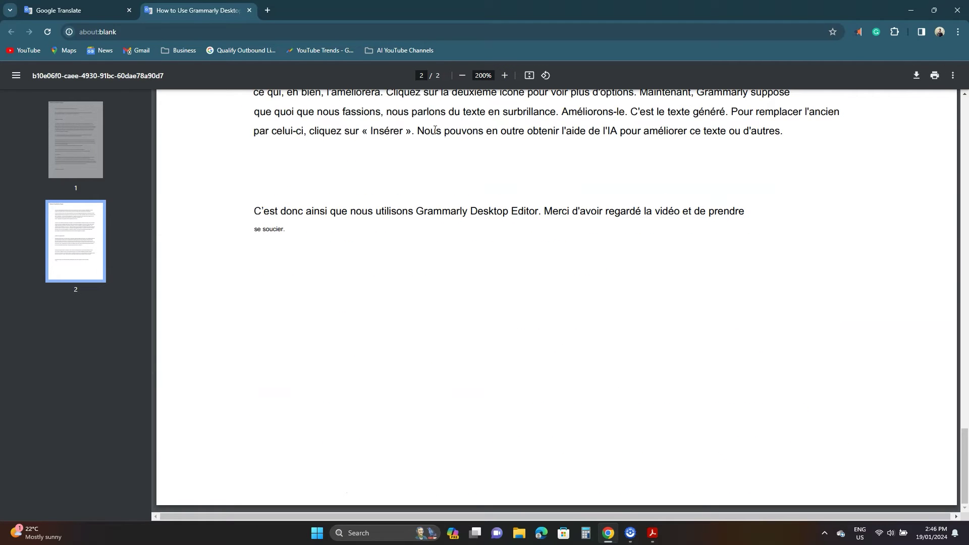
Download the French translated PDF from Google Translate and open it
left_click(69, 12)
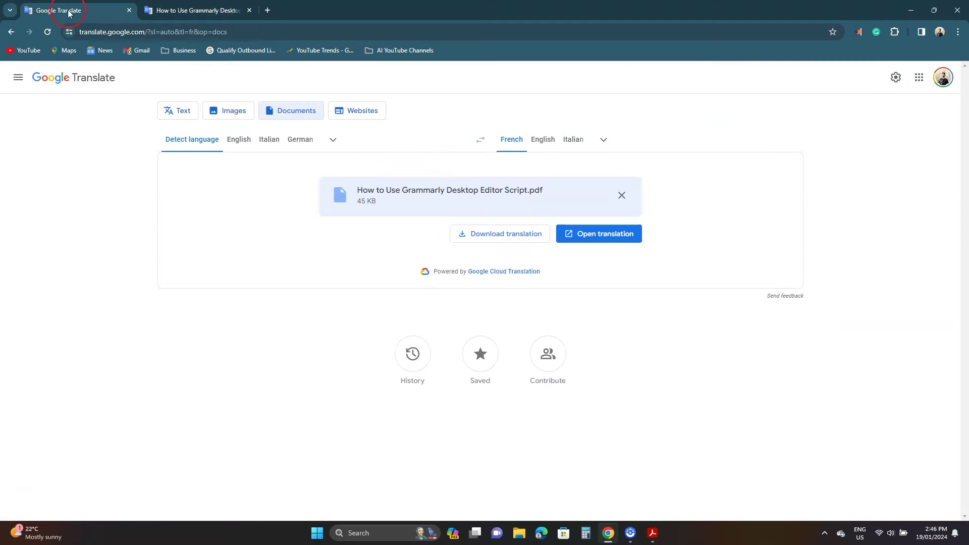
left_click(509, 235)
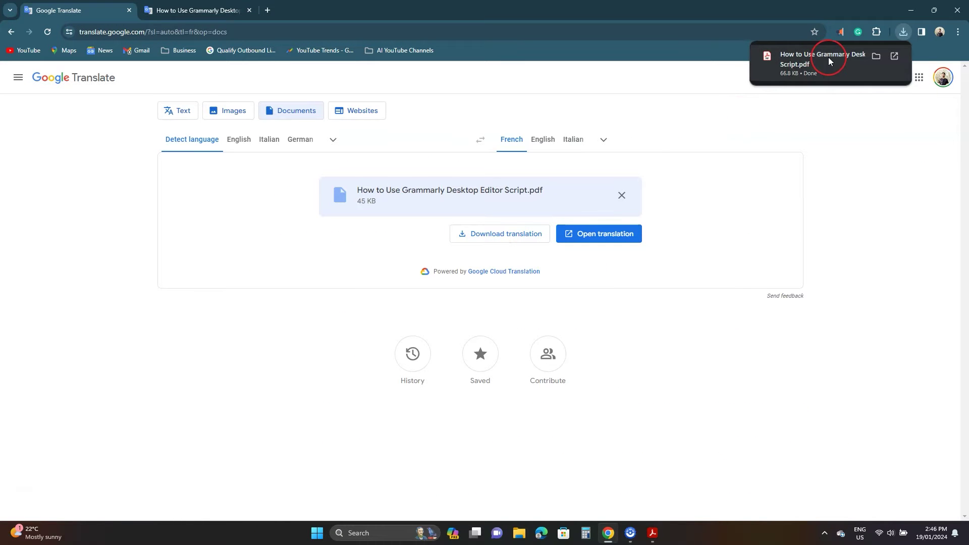
left_click(828, 56)
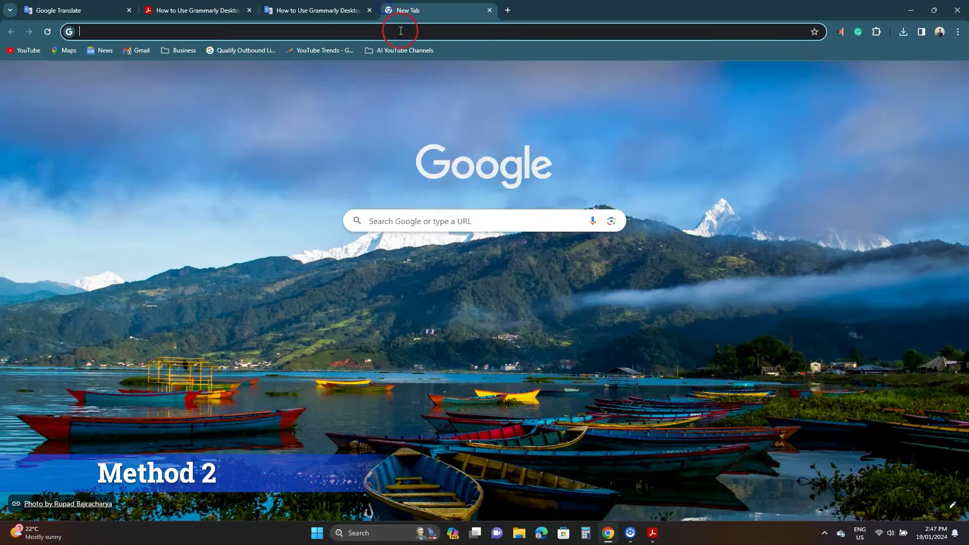
Open the DeepL translator and upload the Grammarly script PDF for file translation
left_click(401, 31)
type("deepl.com/en/translator")
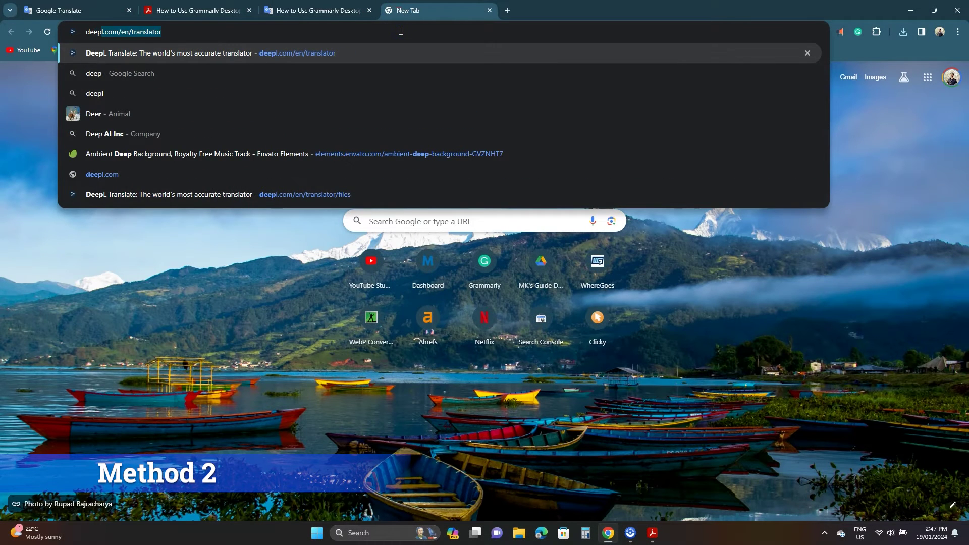
left_click(167, 31)
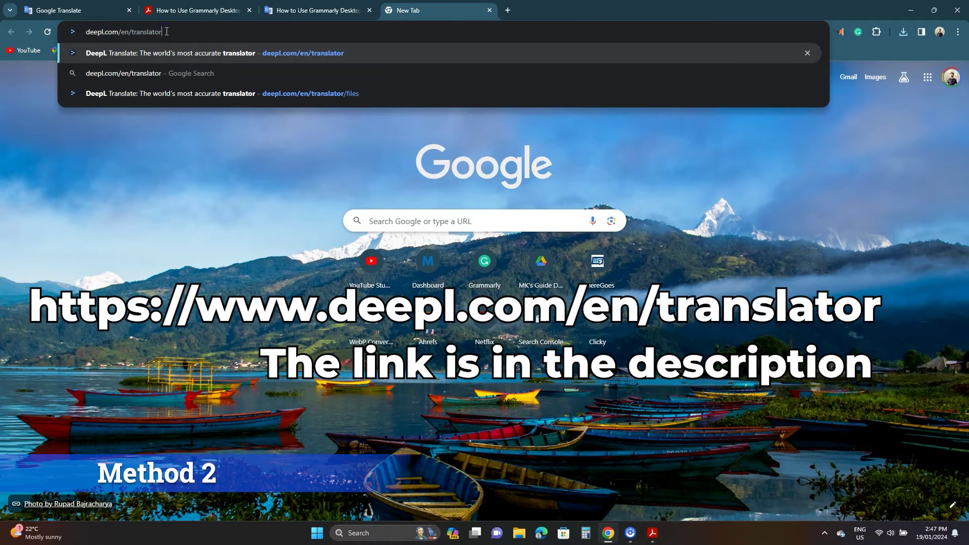
key("Return")
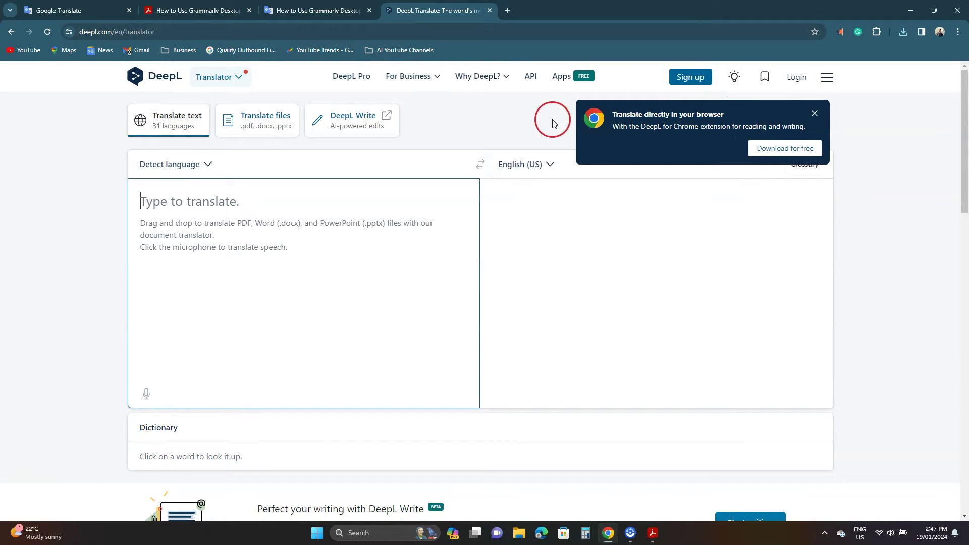
left_click(244, 129)
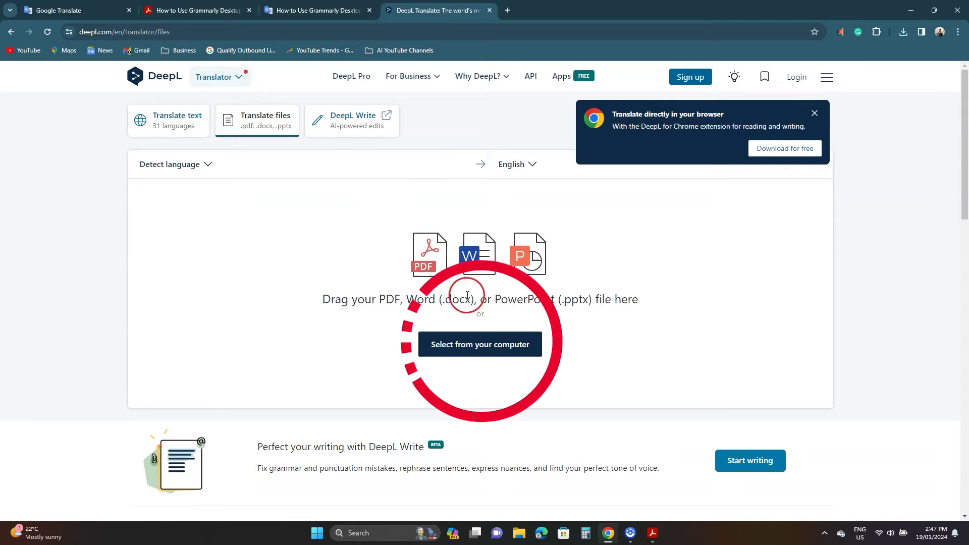
left_click(481, 345)
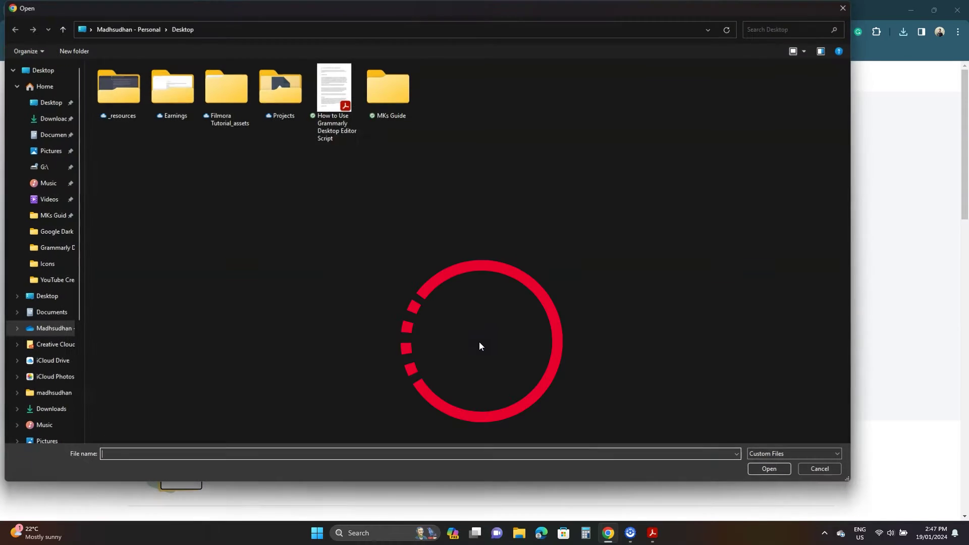
double_click(334, 99)
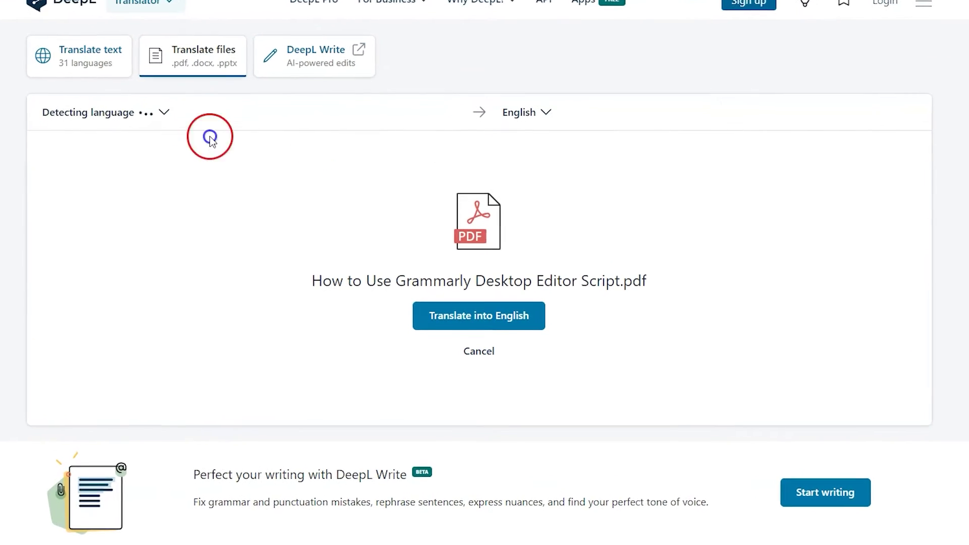
Set Indonesian as the target language and translate the PDF, downloading the result
left_click(167, 114)
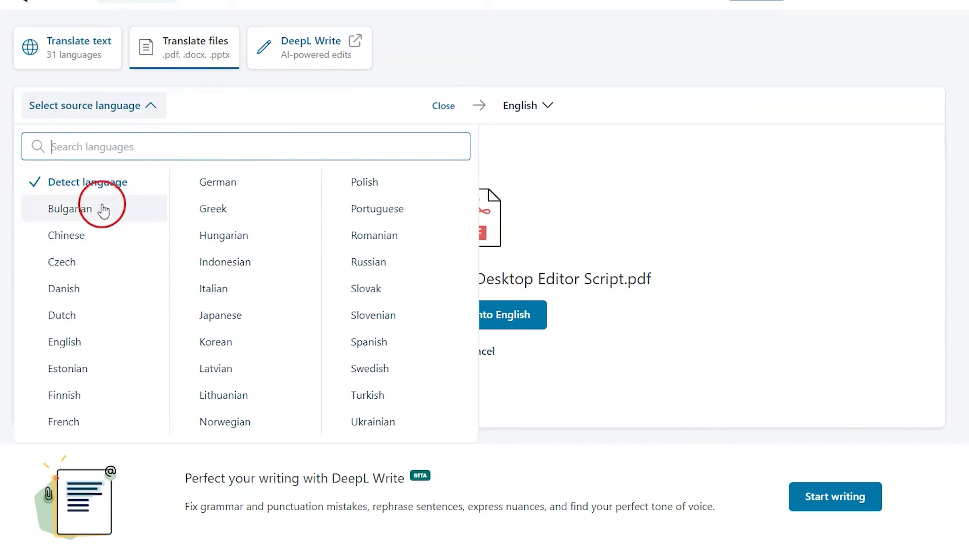
left_click(539, 108)
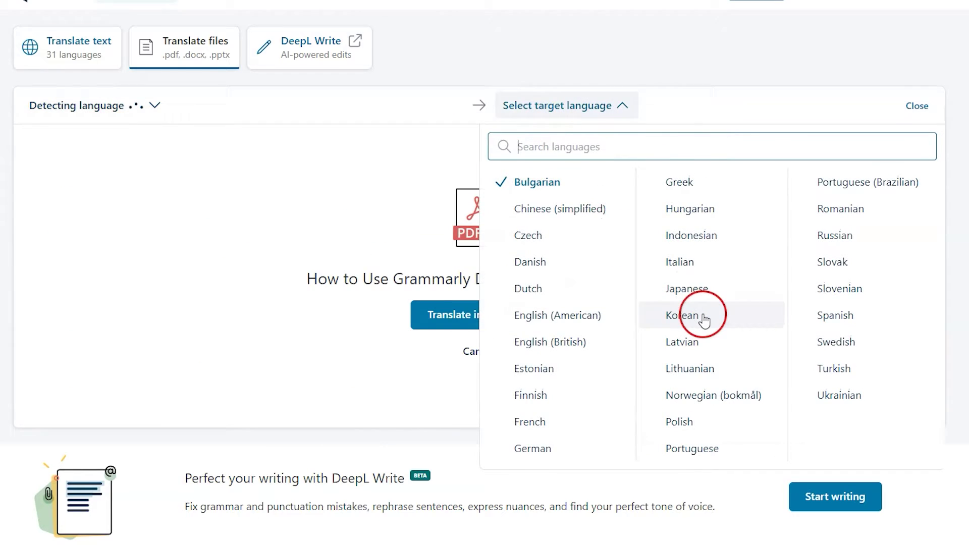
scroll(701, 308, "down", 4)
scroll(704, 290, "up", 3)
scroll(704, 293, "up", 1)
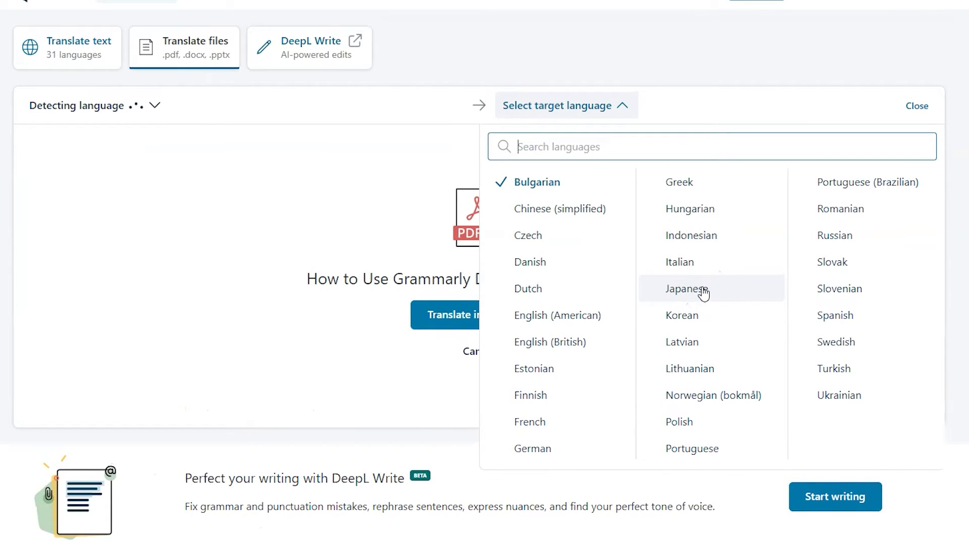
left_click(688, 248)
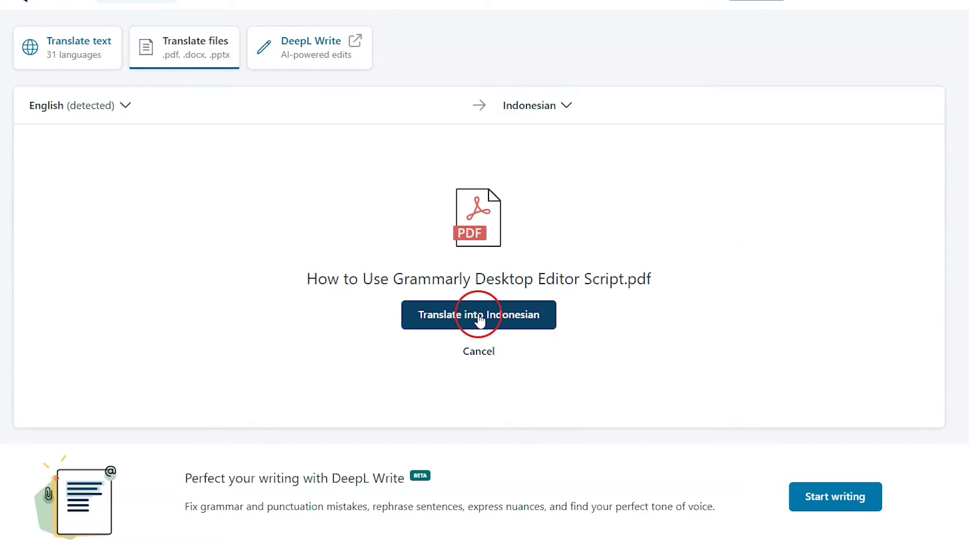
left_click(514, 323)
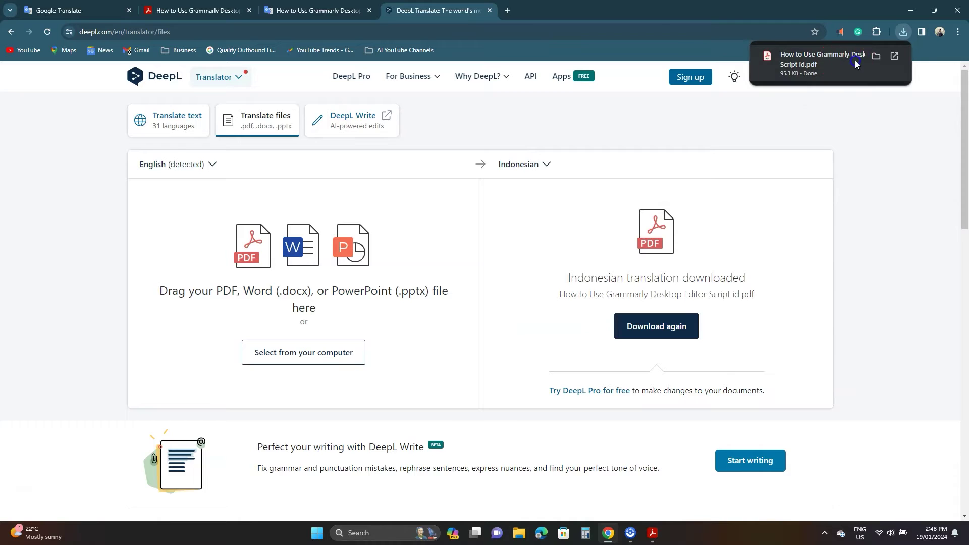
Open the downloaded Indonesian PDF in Acrobat and scroll through its translated pages
left_click(840, 63)
left_click(441, 205)
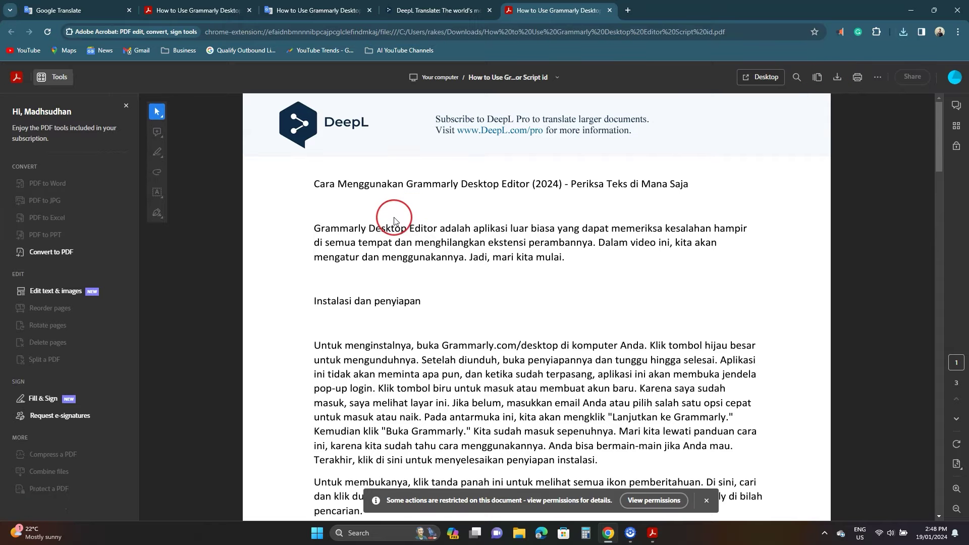
scroll(394, 221, "down", 2)
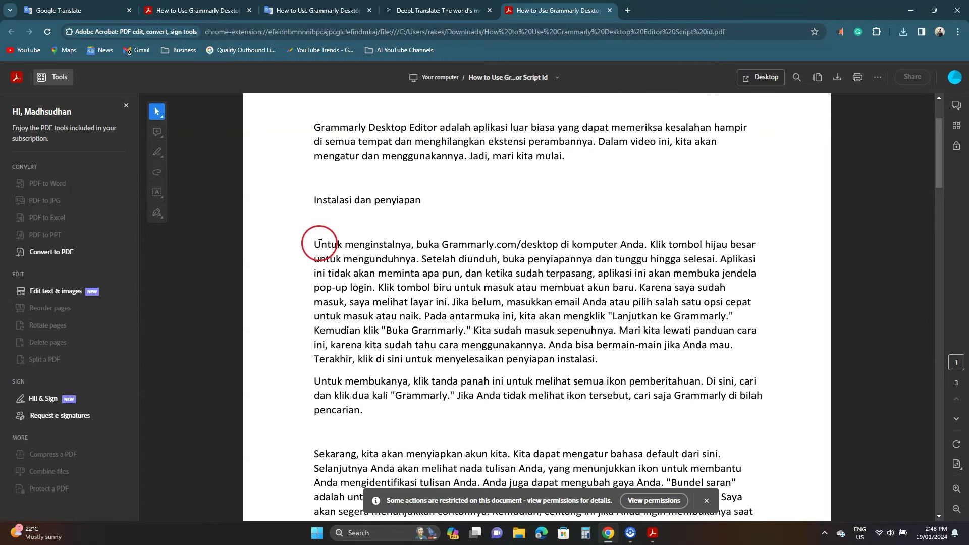
scroll(601, 400, "down", 15)
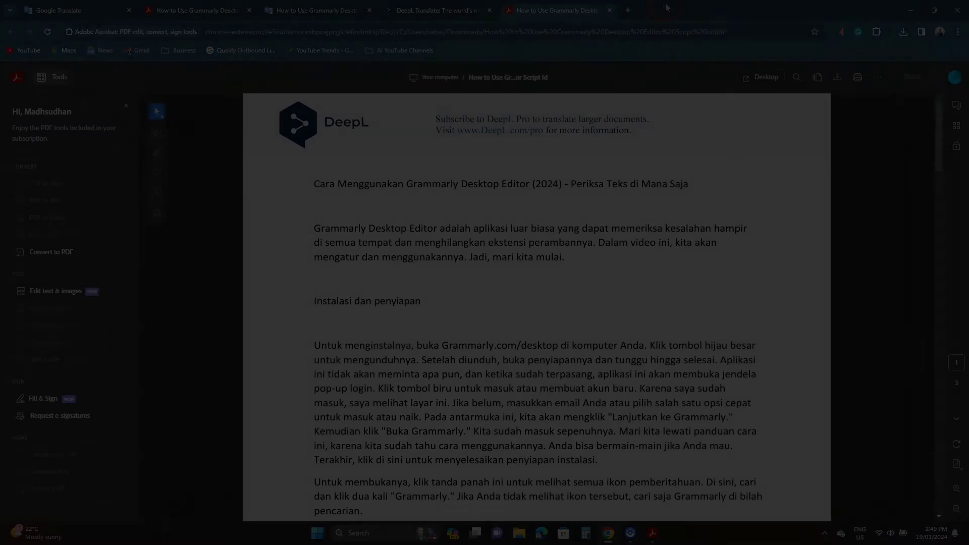
left_click(629, 9)
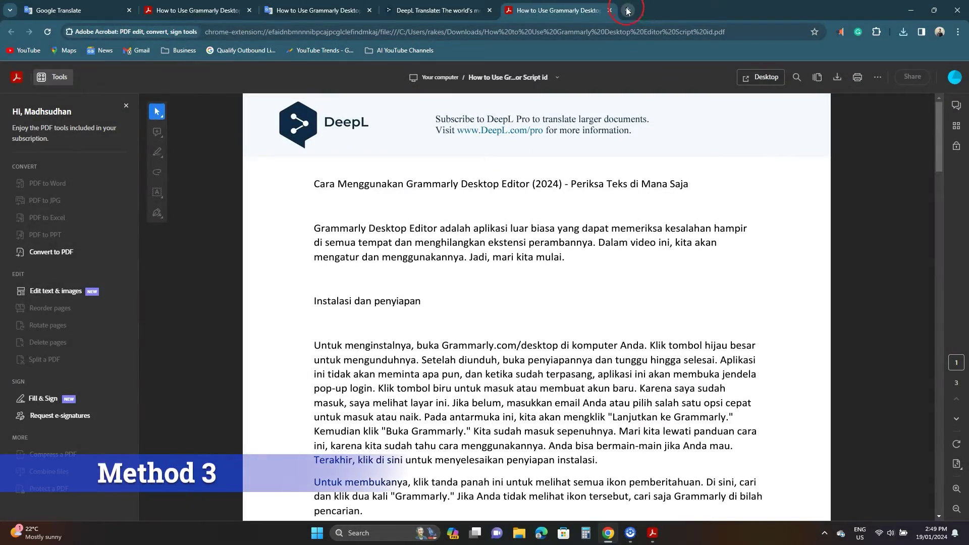
left_click(629, 10)
Load drive.google.com in the new tab
left_click(627, 29)
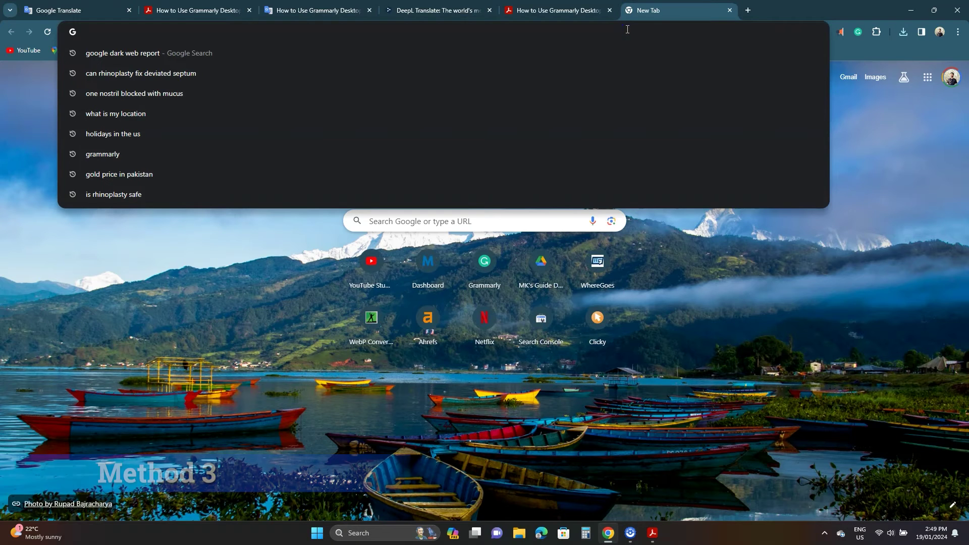
type("d")
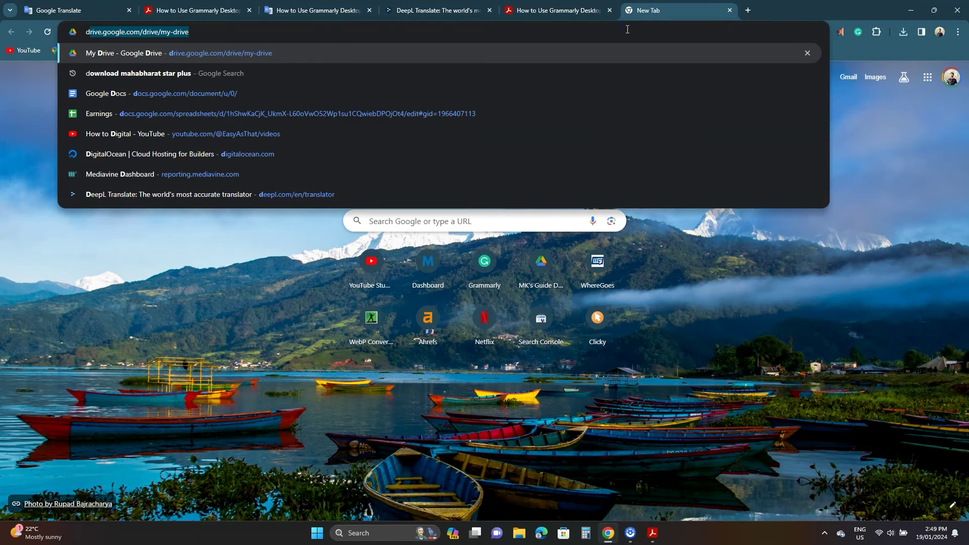
type("rive.google.com")
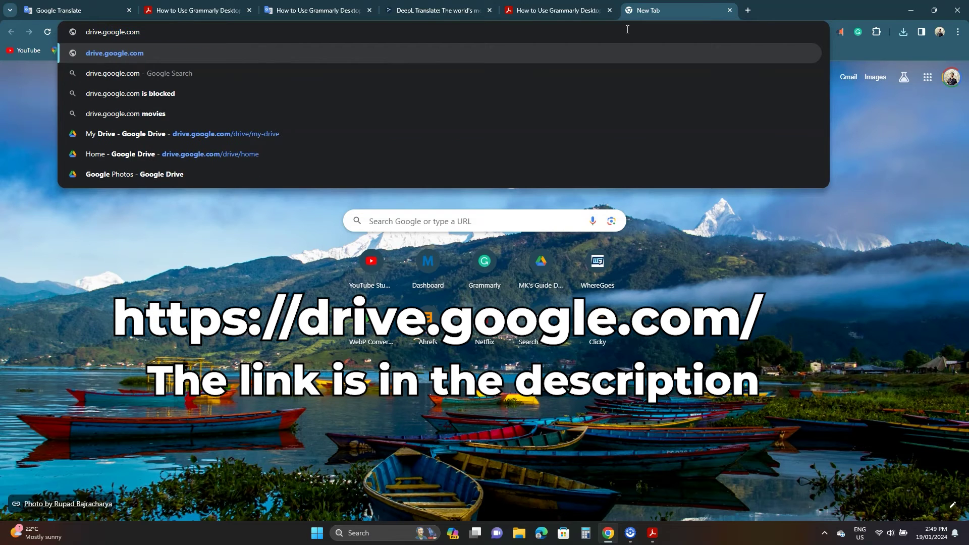
key("Return")
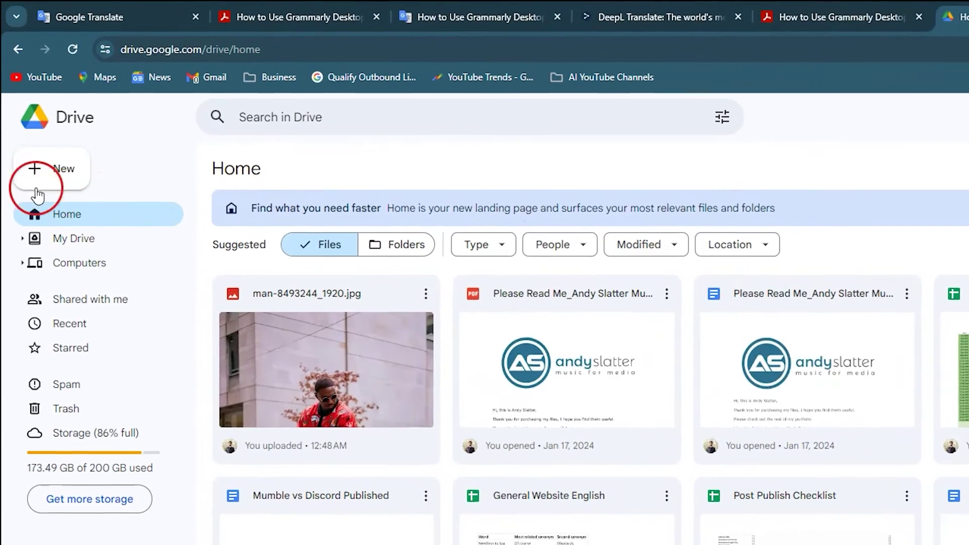
Upload How to Use Grammarly Desktop Editor Script.pdf via New > File upload and preview it
left_click(41, 148)
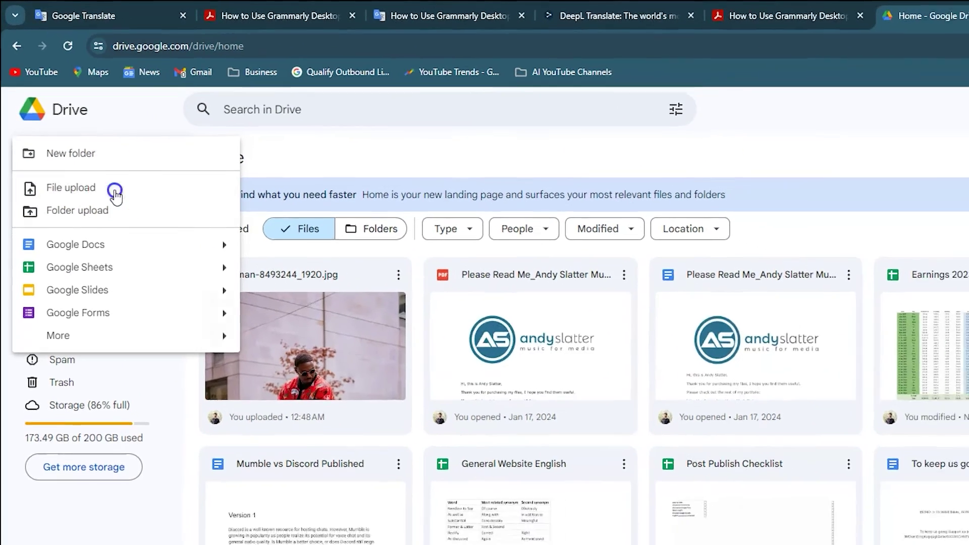
left_click(115, 193)
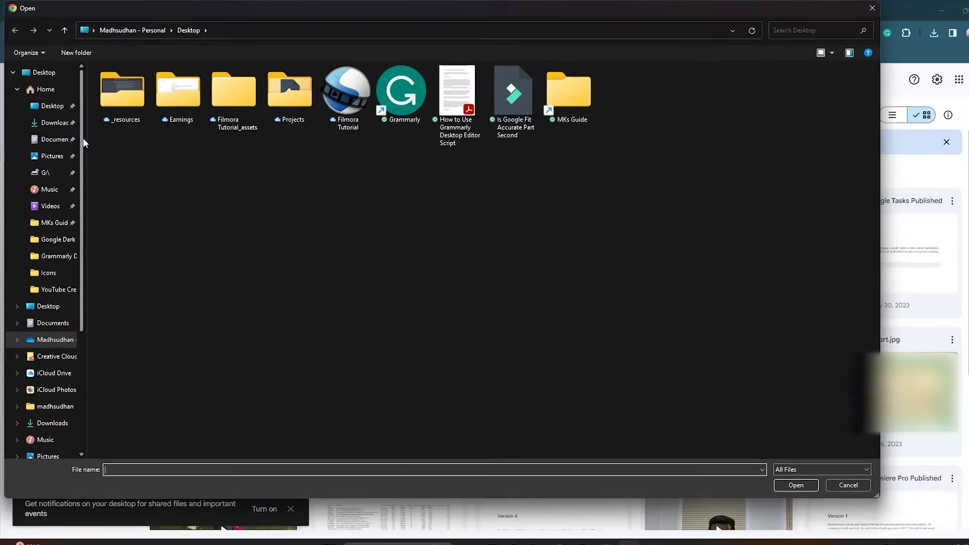
double_click(447, 106)
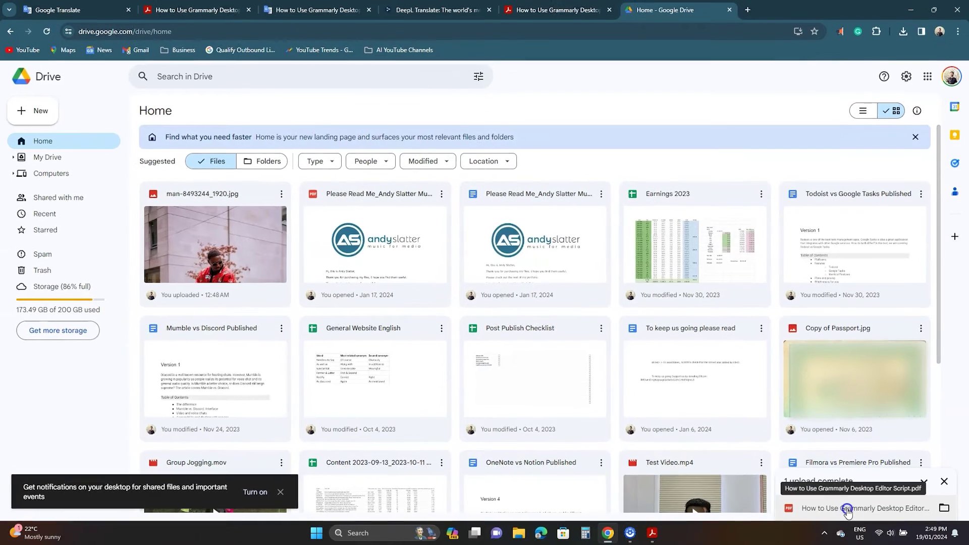
left_click(771, 495)
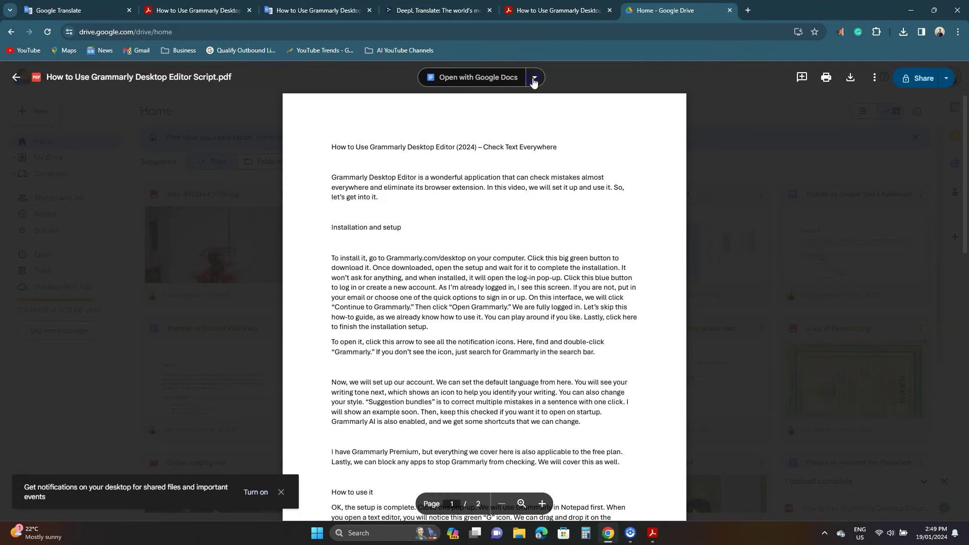
Open the script PDF with Google Docs and choose Hindi in Tools > Translate document
left_click(470, 82)
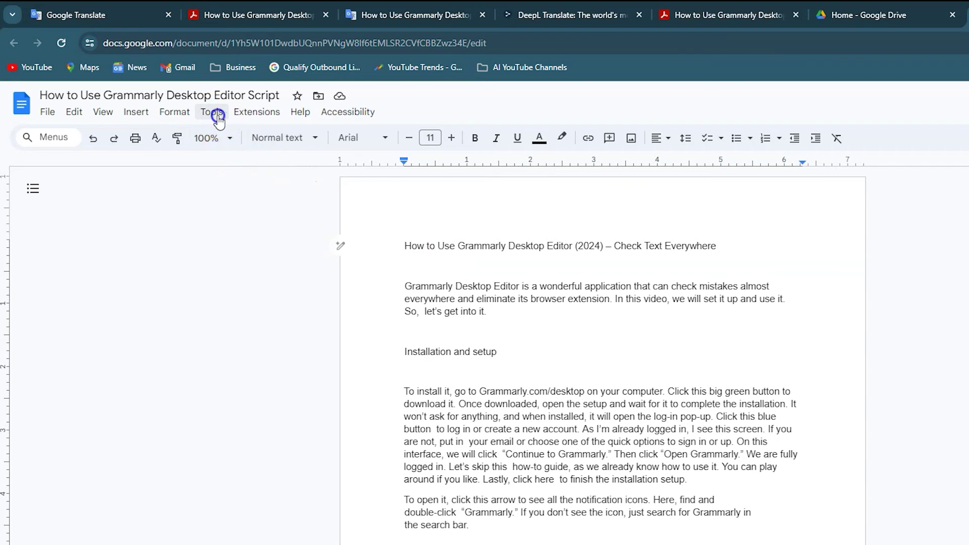
left_click(218, 116)
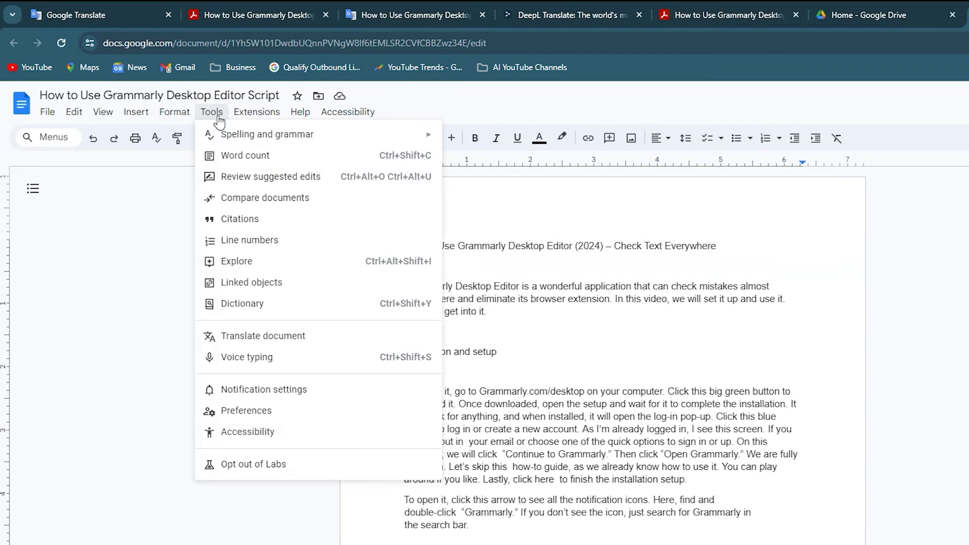
left_click(305, 339)
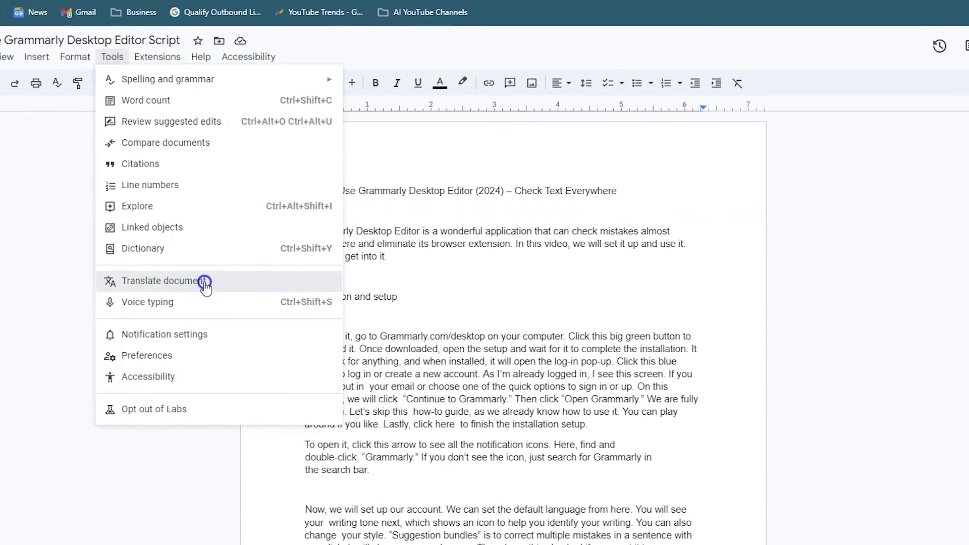
left_click(461, 258)
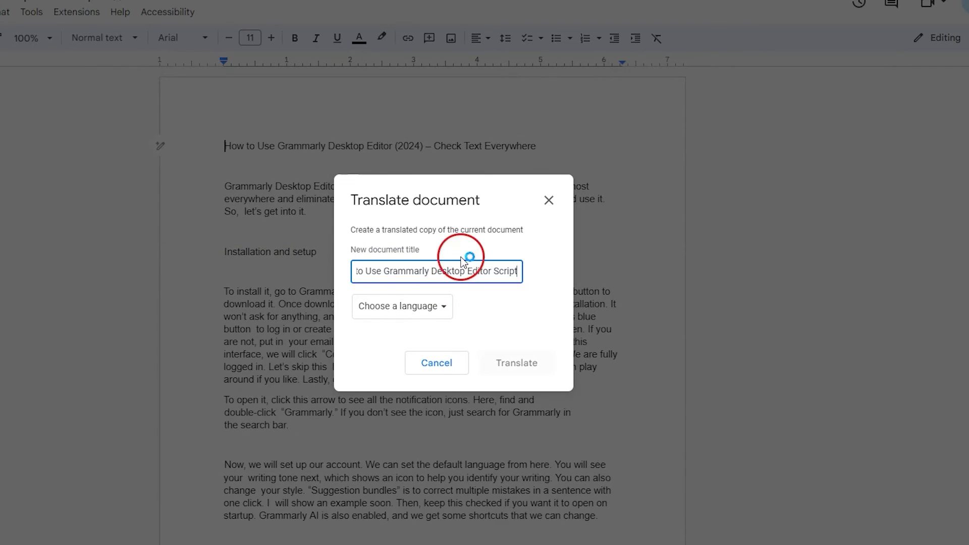
left_click(445, 309)
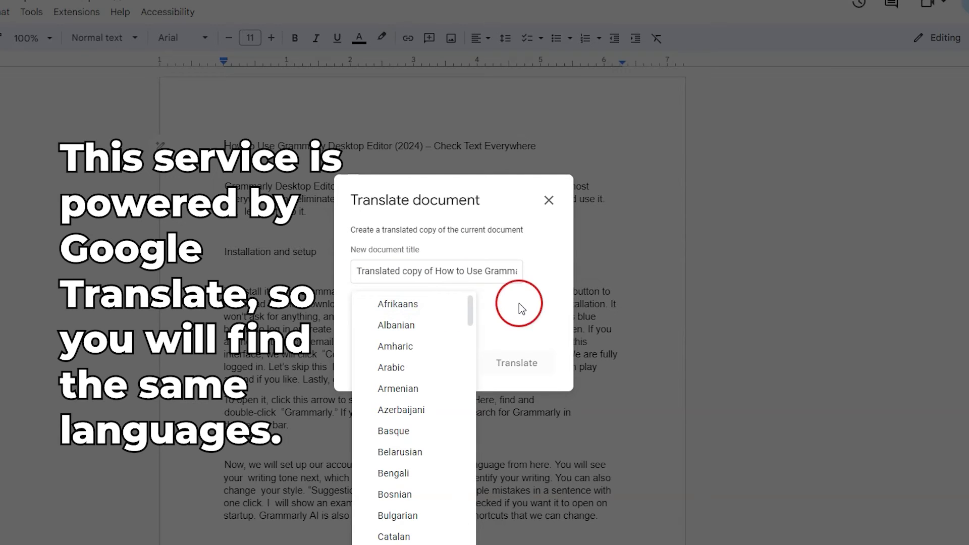
scroll(456, 371, "down", 10)
left_click(456, 370)
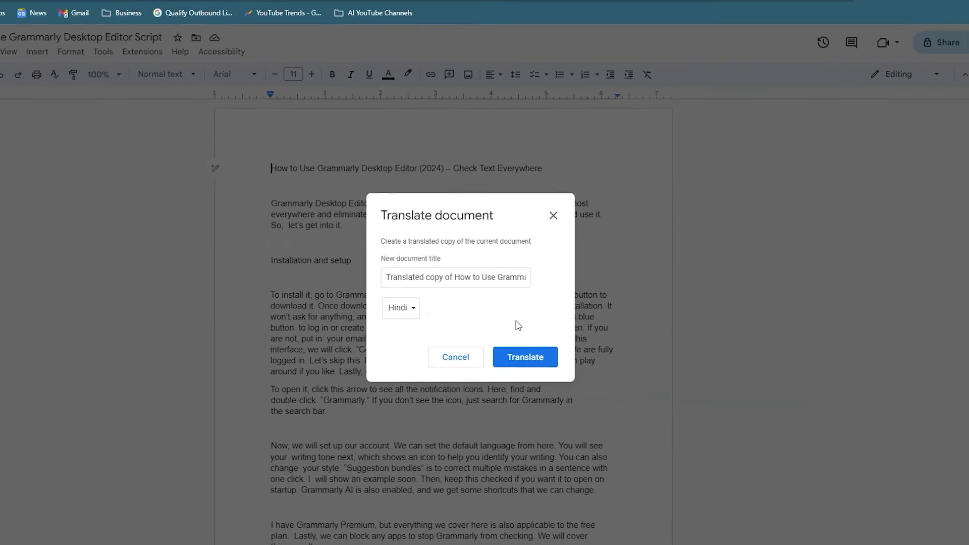
Create the Hindi translated copy and view it at 125% zoom
left_click(526, 357)
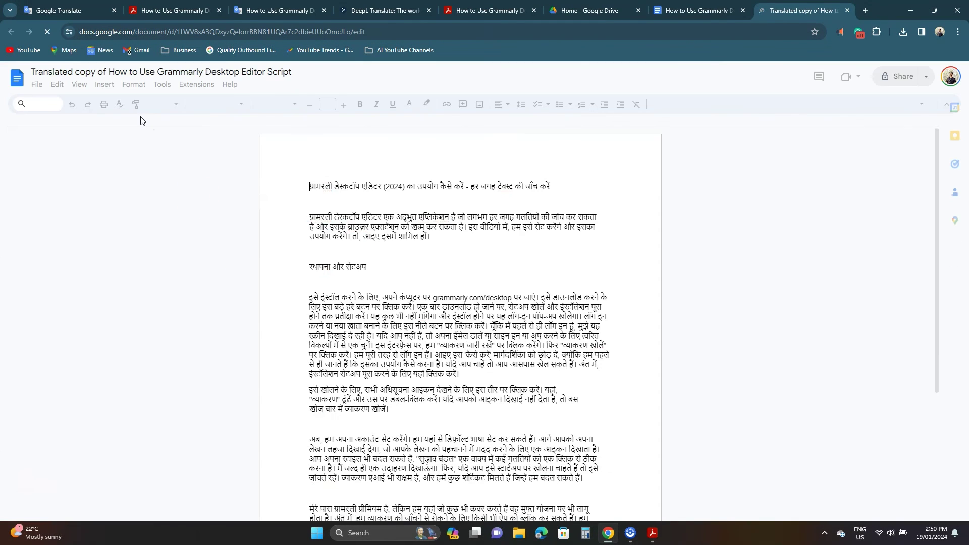
left_click(176, 105)
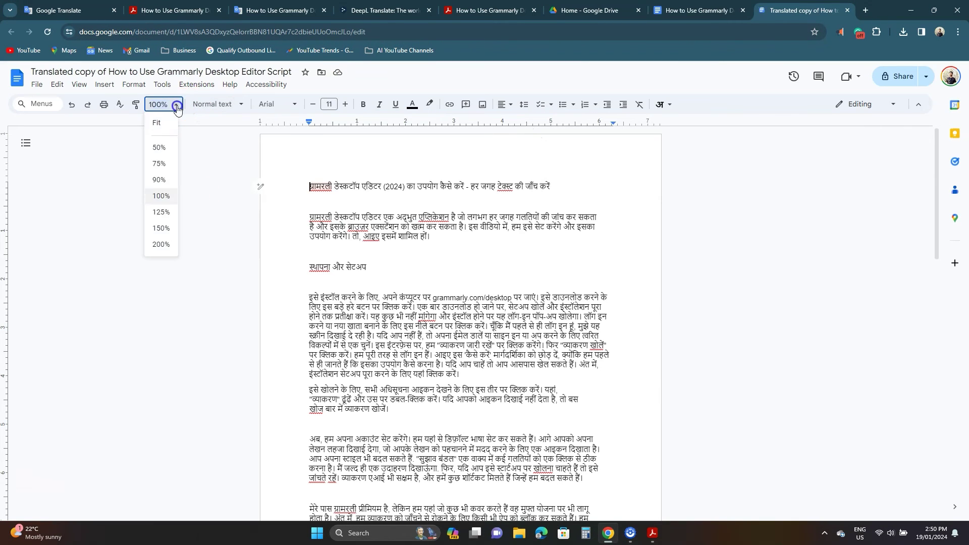
left_click(162, 216)
Check the formats under File > Download without downloading, then return to the top
scroll(389, 251, "down", 15)
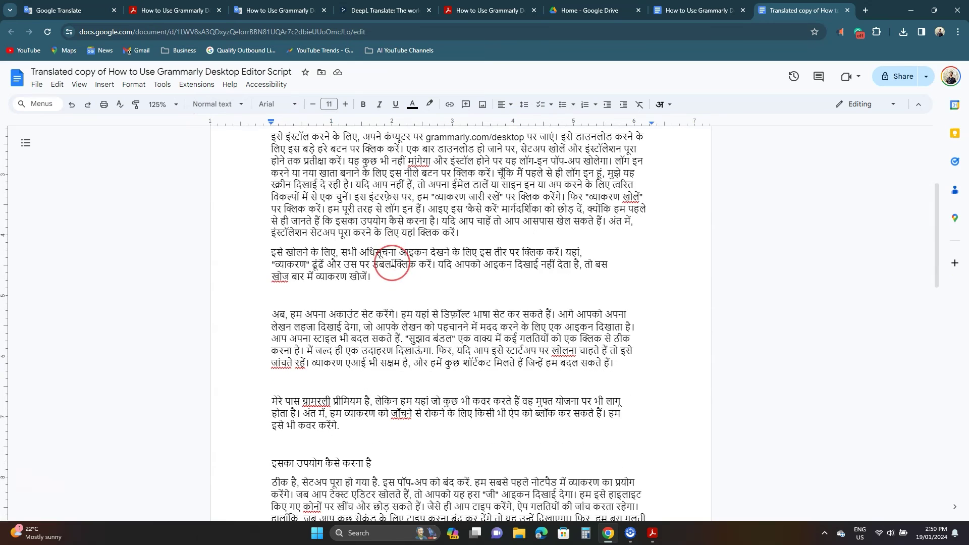
left_click(38, 86)
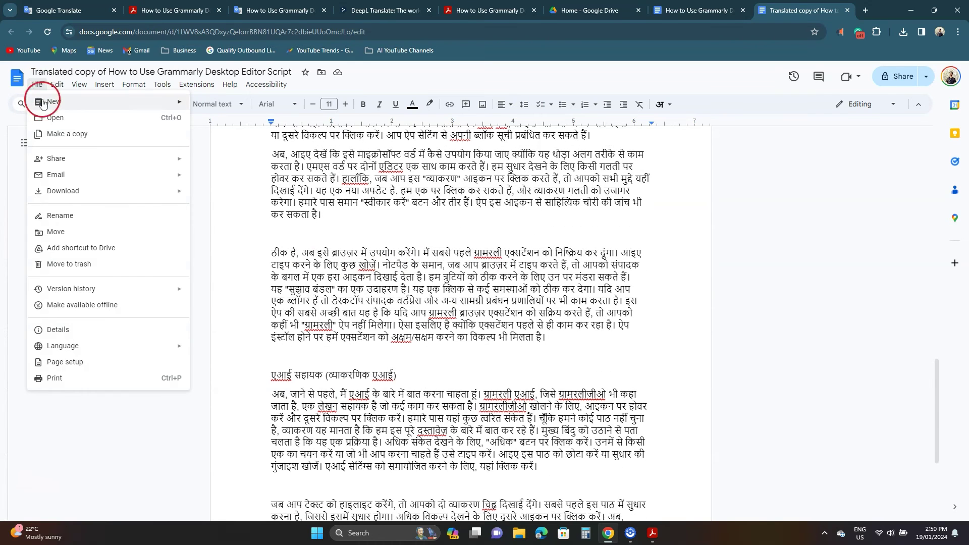
left_click(74, 191)
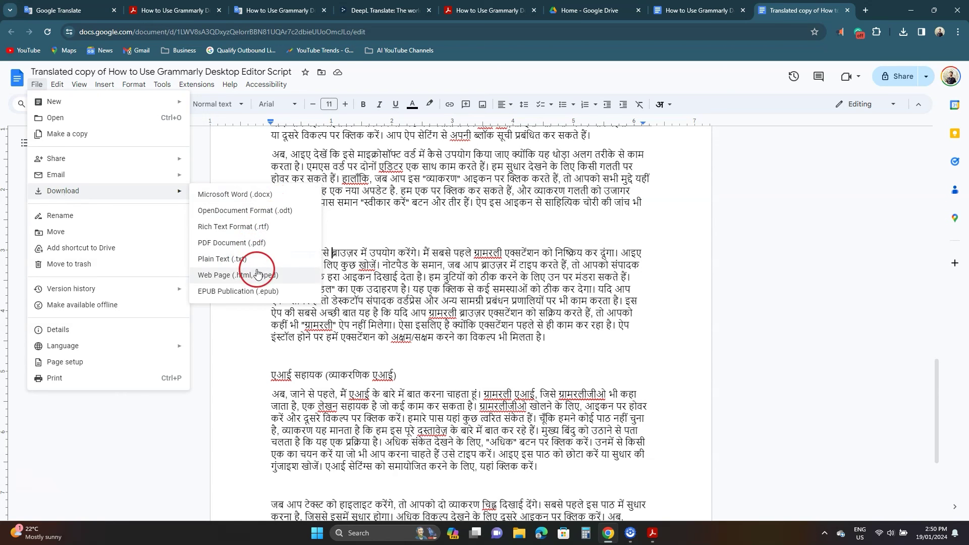
left_click(425, 294)
scroll(425, 294, "up", 15)
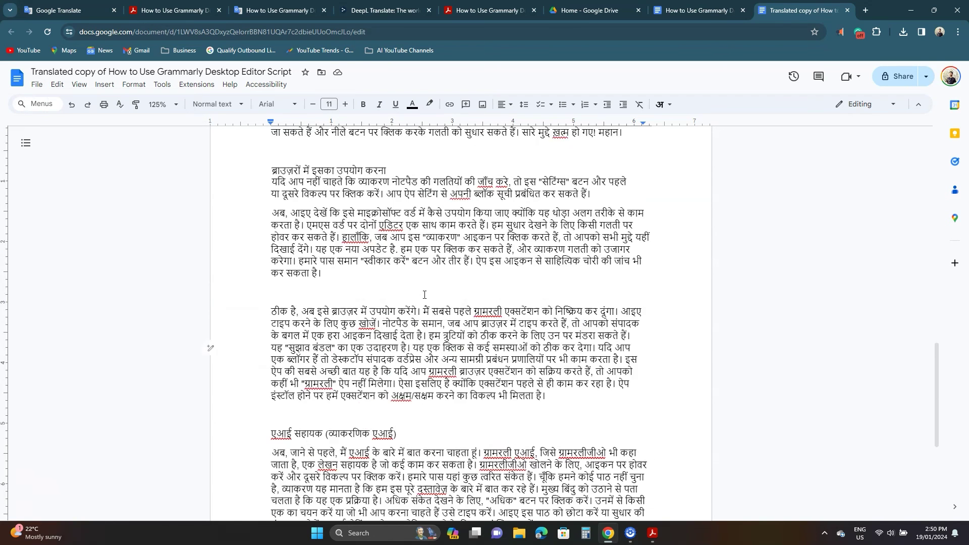